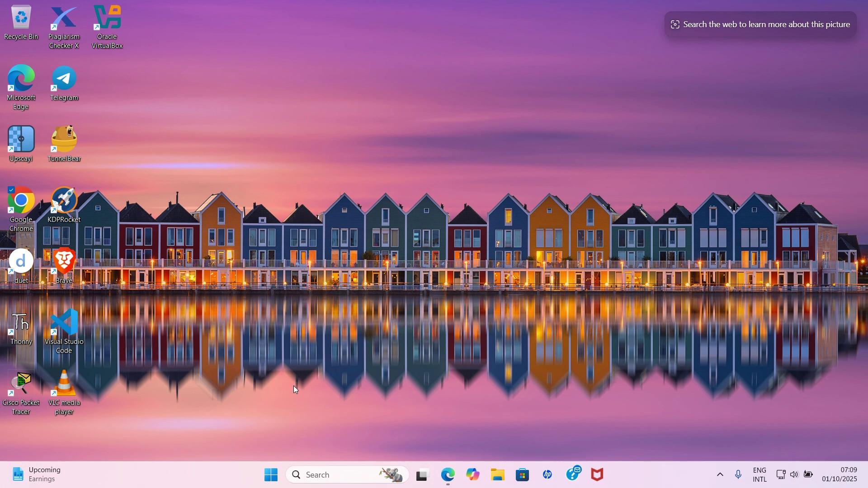
# Open the 202509_a folder in the connected Apple iPhone's internal storage in File Explorer.
pyautogui.click(497, 475)
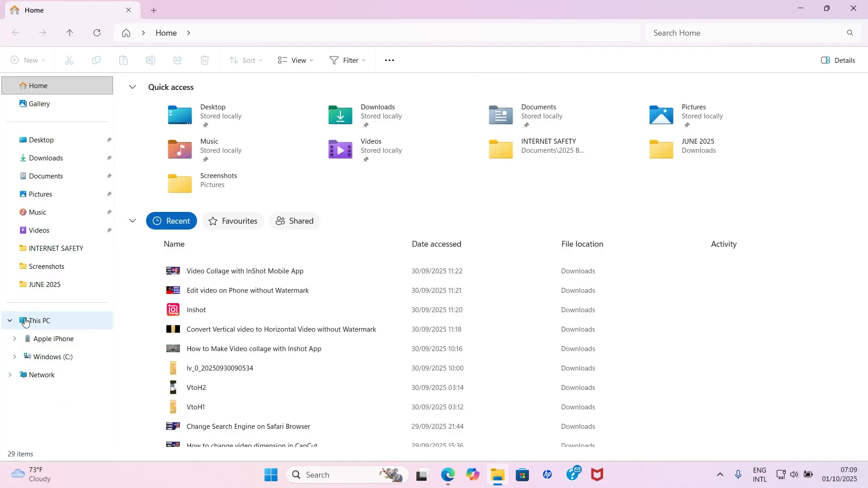
pyautogui.click(47, 324)
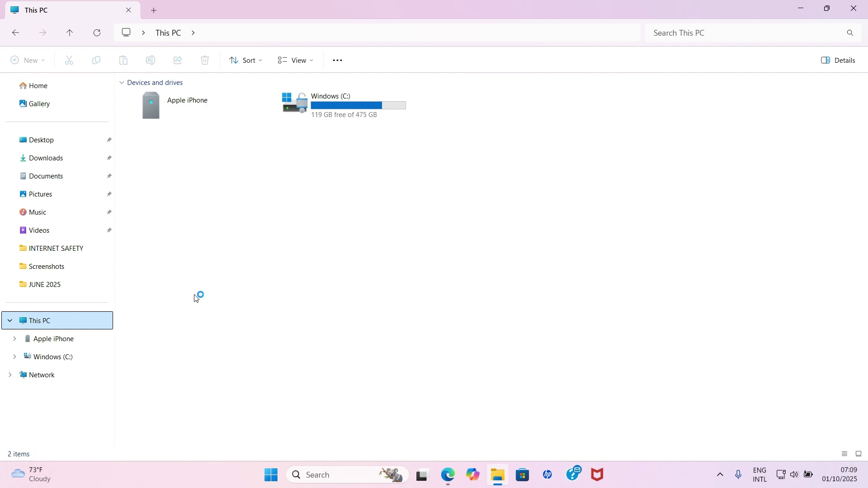
pyautogui.doubleClick(196, 113)
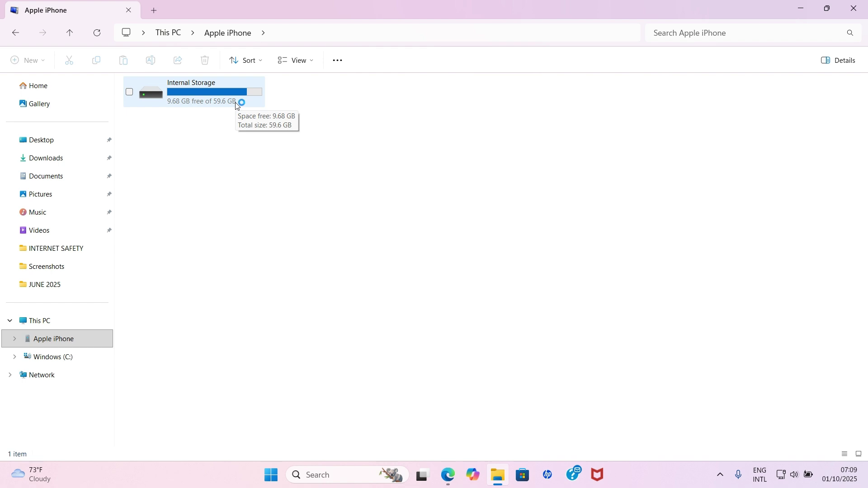
pyautogui.click(212, 103)
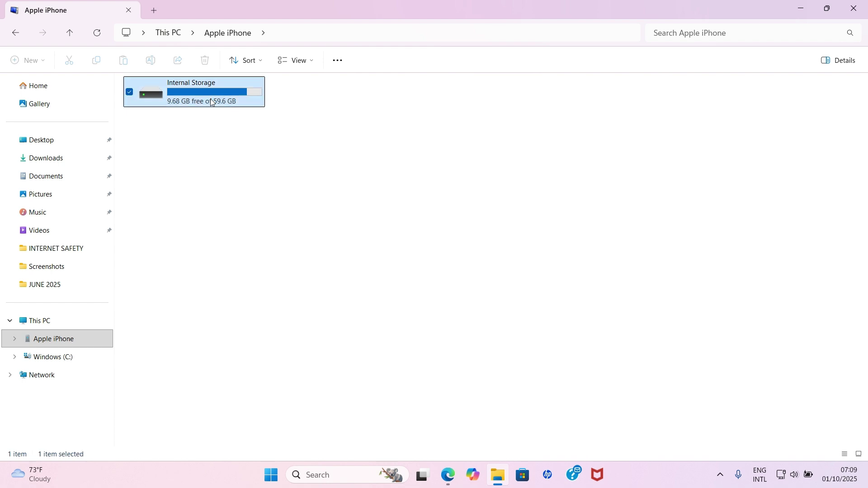
pyautogui.doubleClick(212, 103)
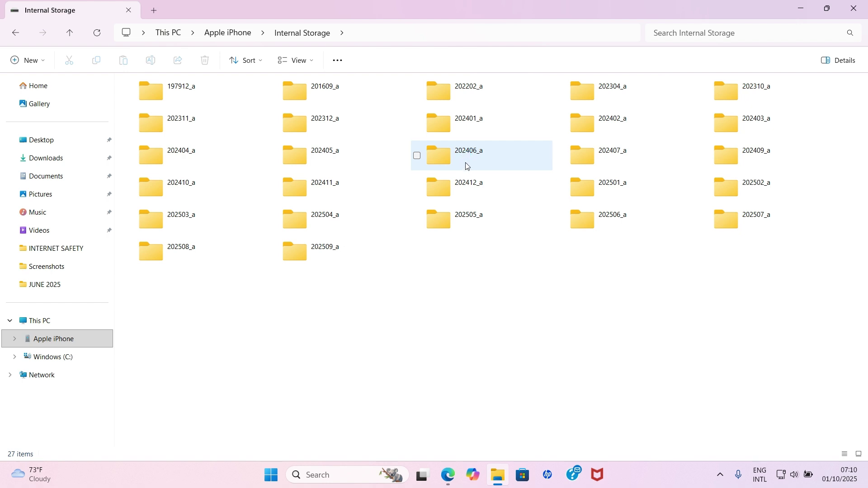
pyautogui.doubleClick(337, 253)
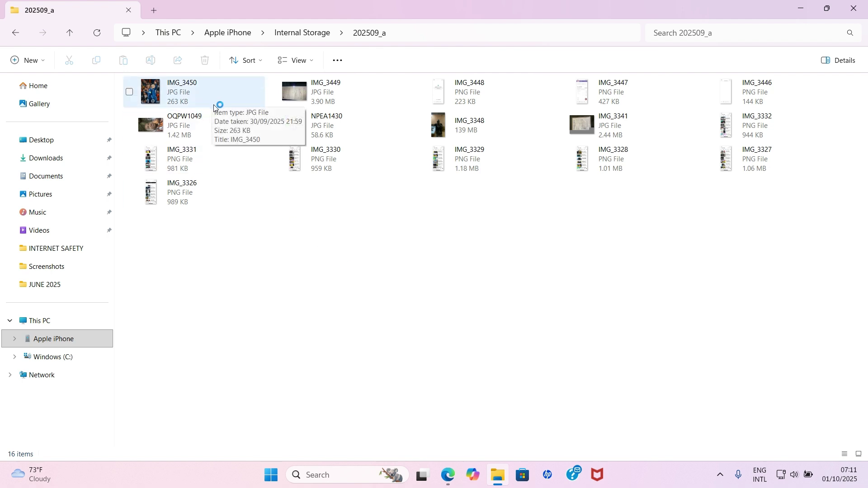
# Copy the photo IMG_3450 from the iPhone folder into the computer's Downloads folder.
pyautogui.click(185, 101)
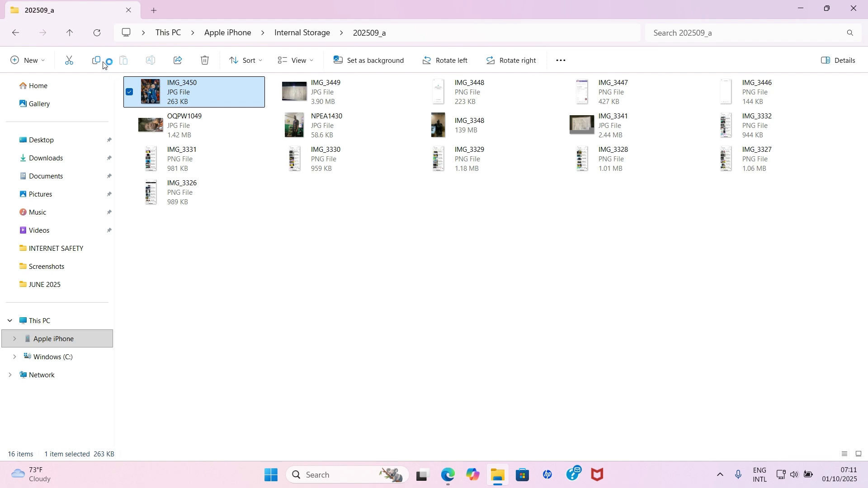
pyautogui.click(97, 61)
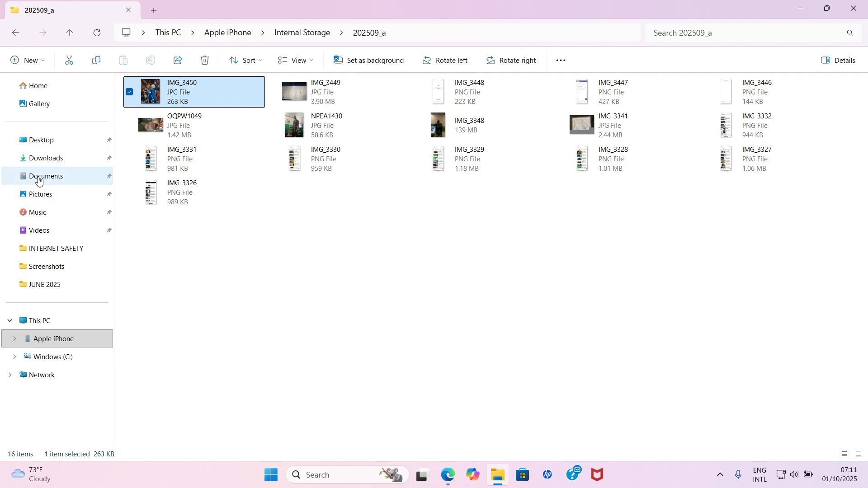
pyautogui.click(56, 161)
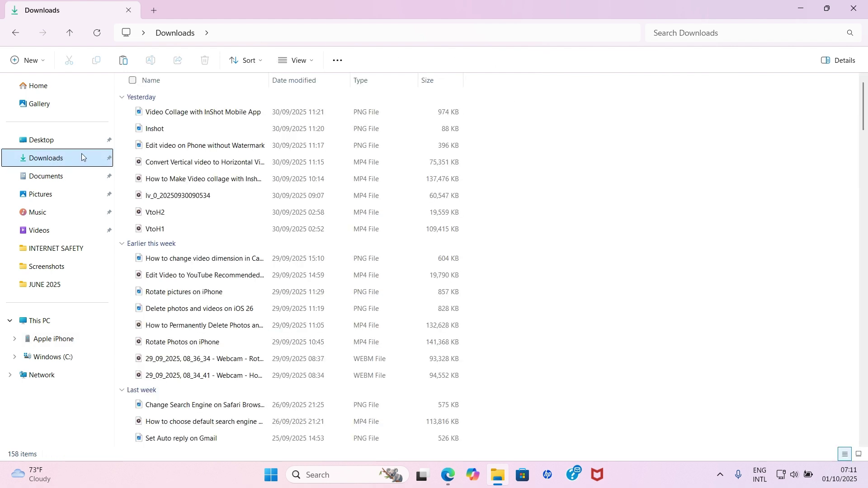
pyautogui.click(122, 65)
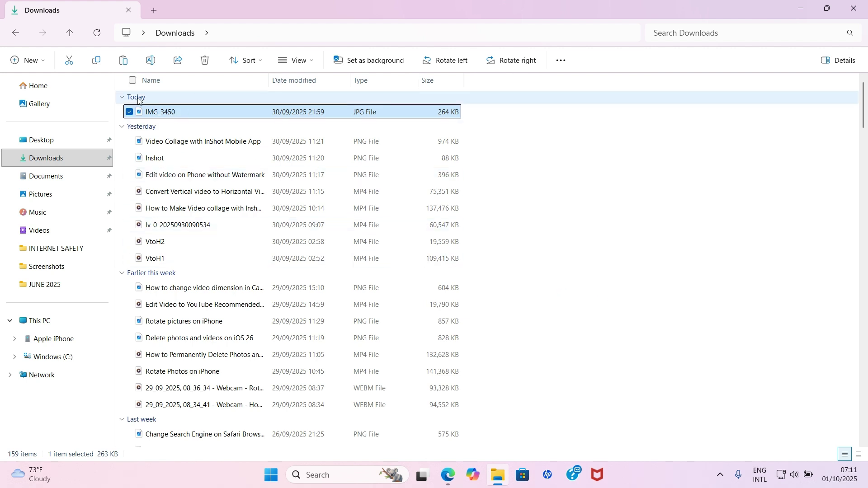
# Return to the iPhone's 202509_a folder, copy the video IMG_3348 into Downloads, and close File Explorer.
pyautogui.click(16, 34)
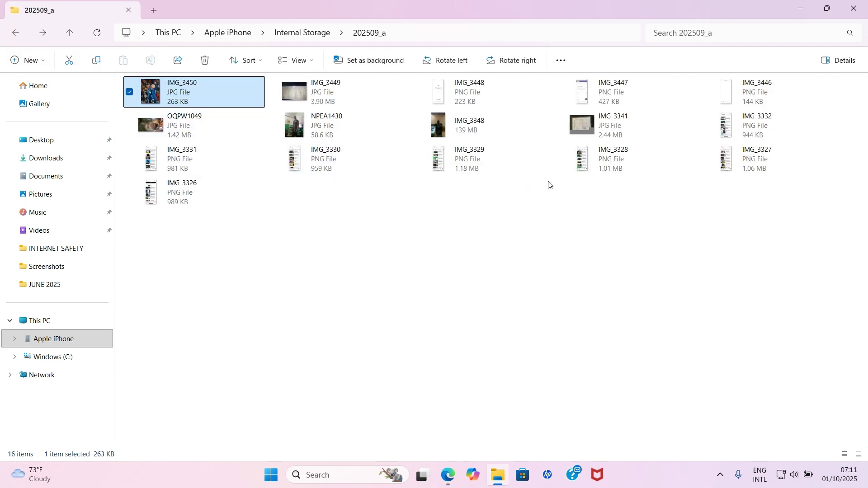
pyautogui.click(481, 131)
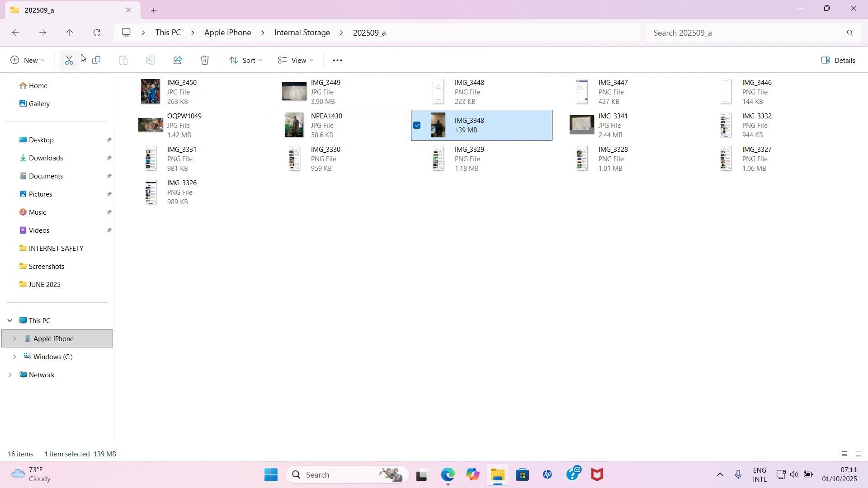
pyautogui.click(94, 62)
pyautogui.click(44, 162)
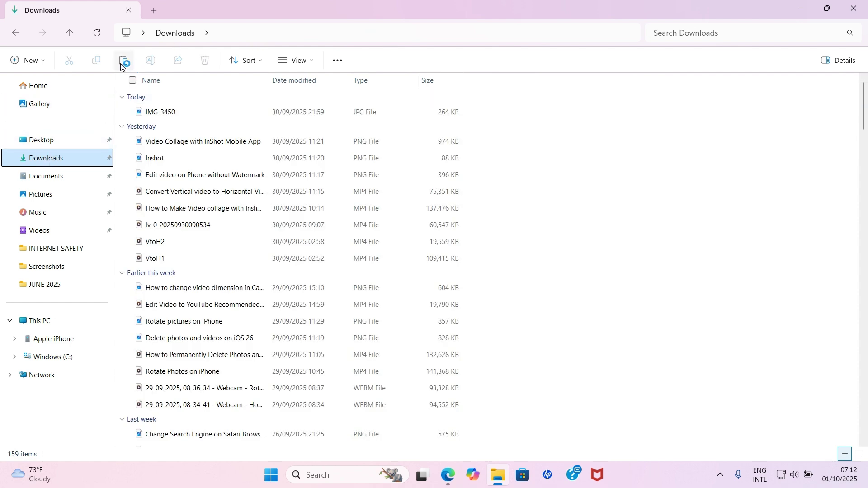
pyautogui.click(122, 62)
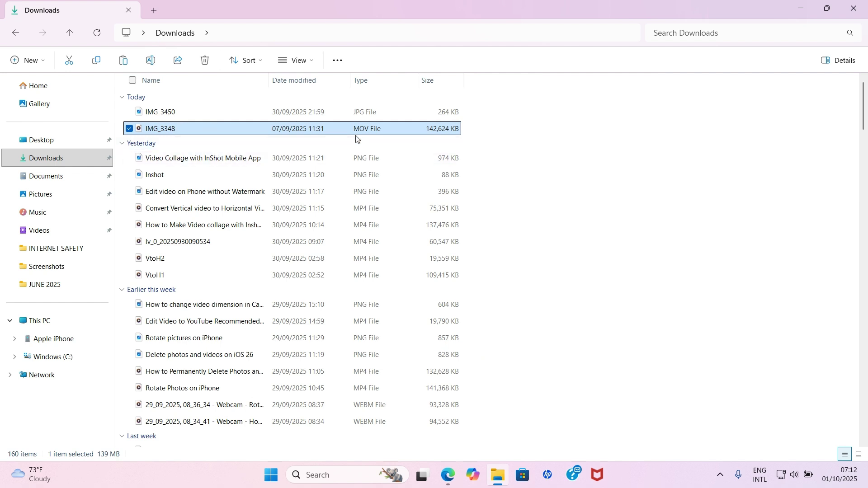
pyautogui.click(737, 154)
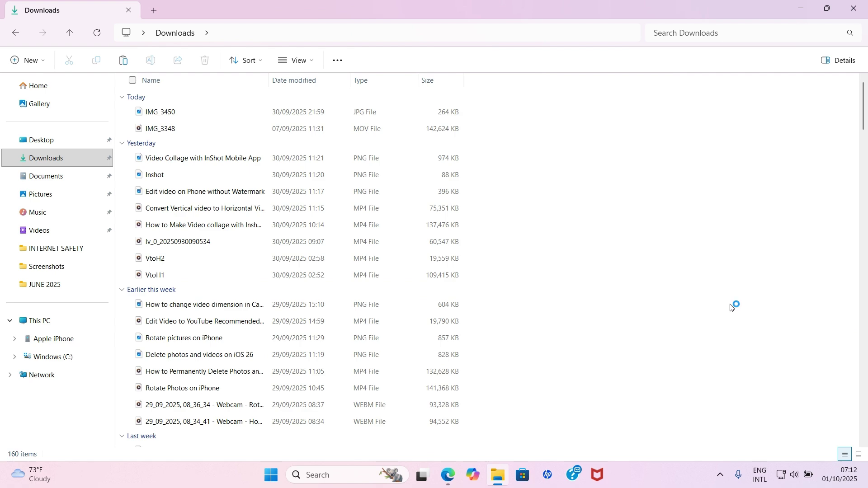
pyautogui.click(854, 6)
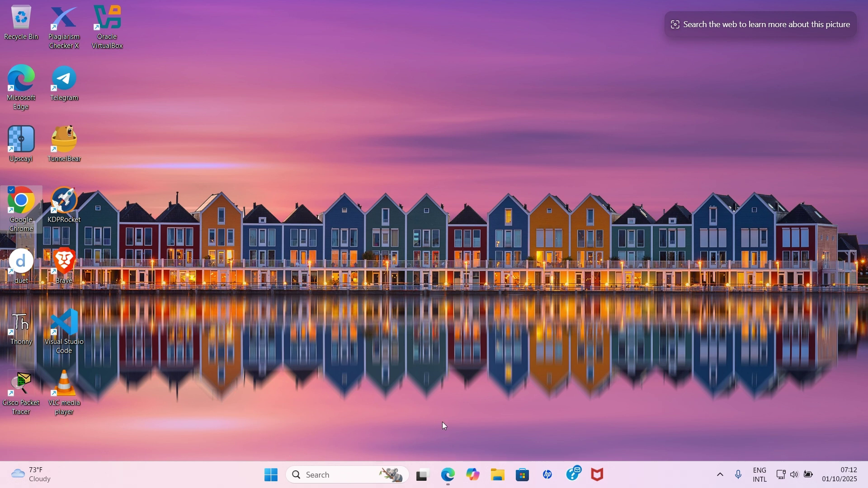
# Switch to Microsoft Store and search for "Itunes connect".
pyautogui.click(525, 475)
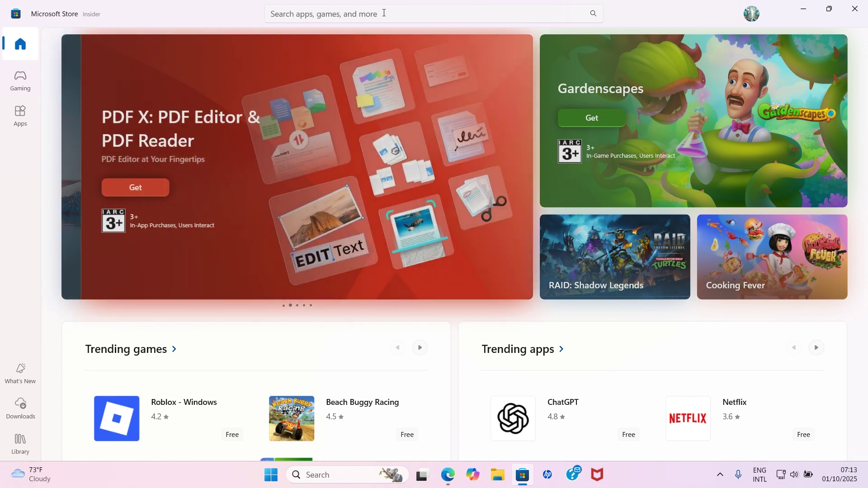
pyautogui.click(384, 10)
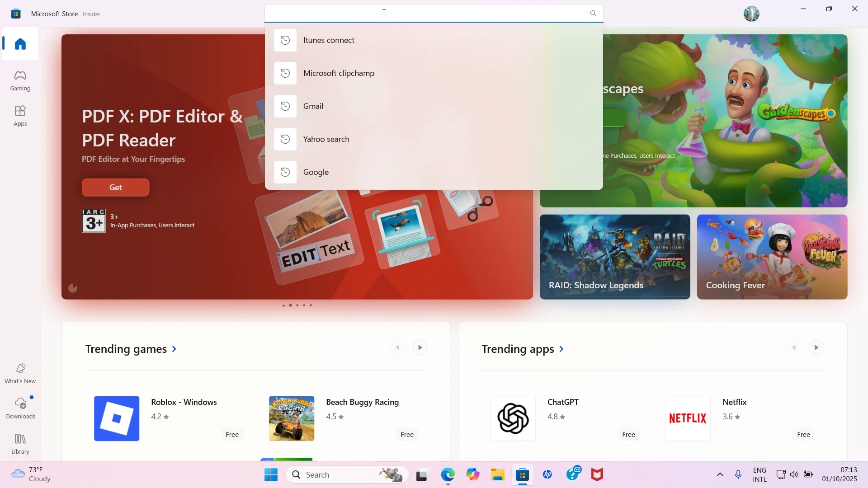
pyautogui.write('Itu')
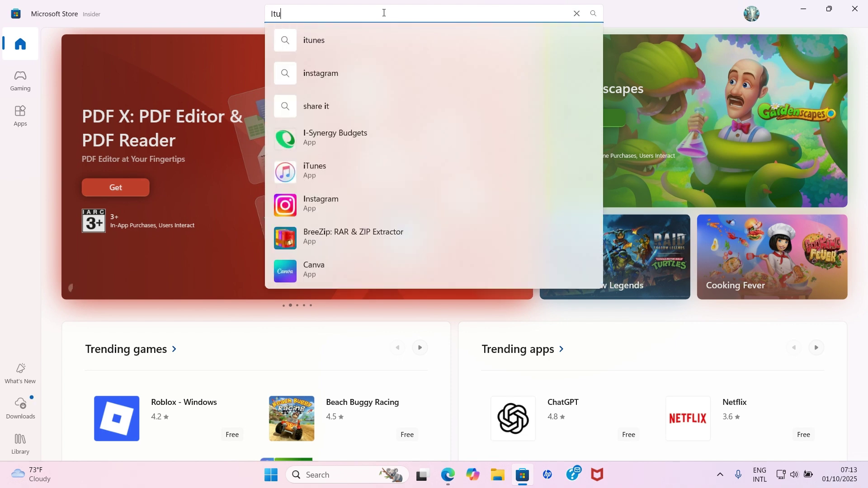
pyautogui.write('nes ')
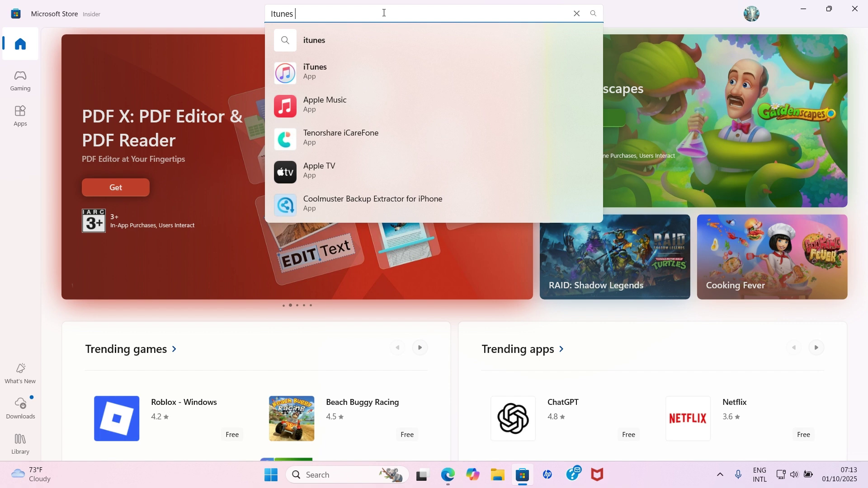
pyautogui.write('conne')
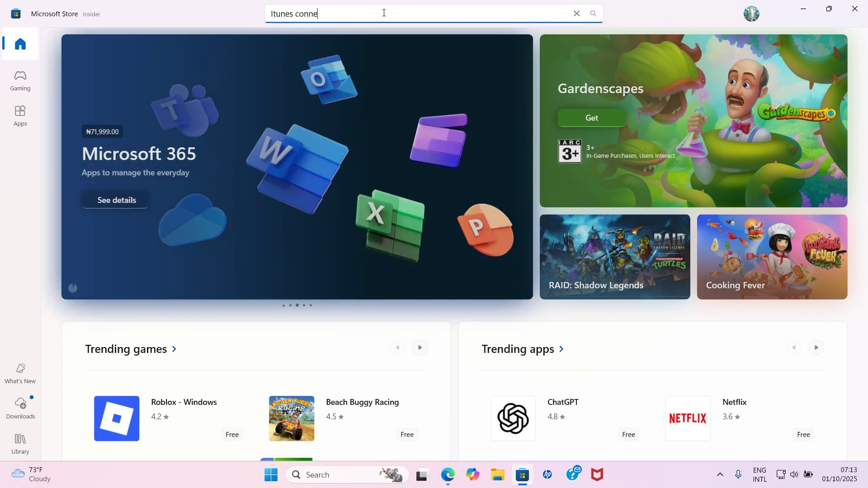
pyautogui.write('ct')
pyautogui.press('Return')
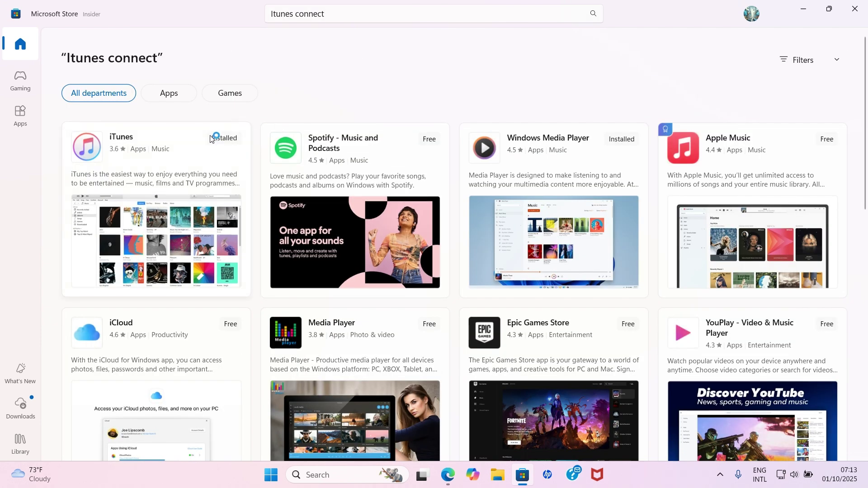
# View the iTunes app's page from the search results and close Microsoft Store.
pyautogui.moveTo(210, 139)
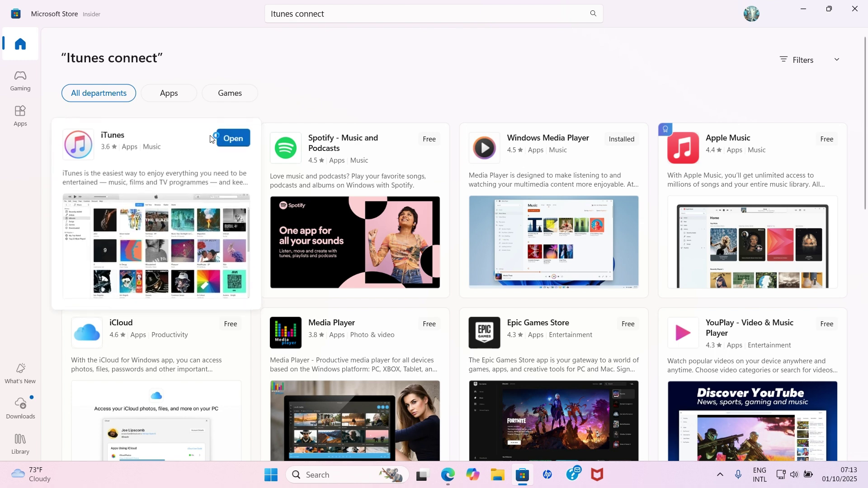
pyautogui.click(82, 145)
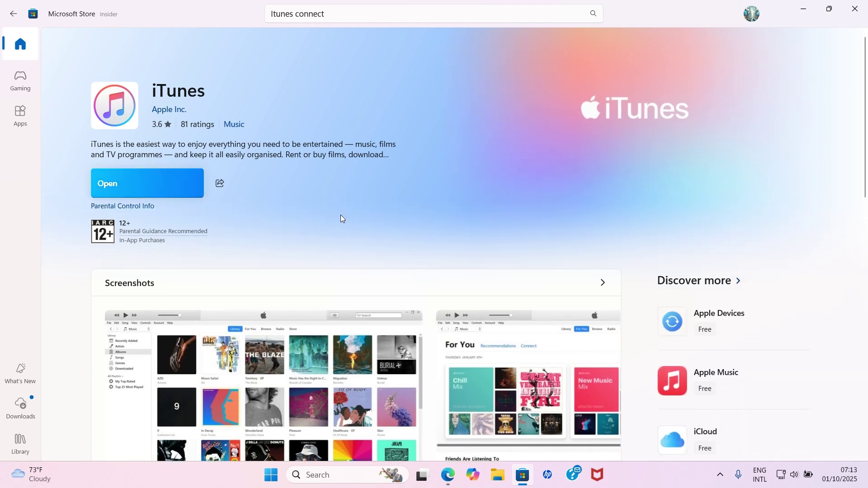
pyautogui.click(118, 180)
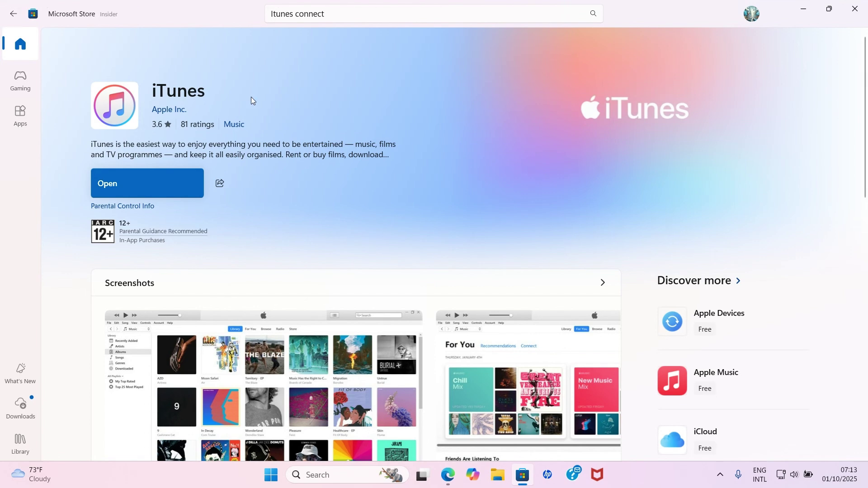
pyautogui.click(854, 8)
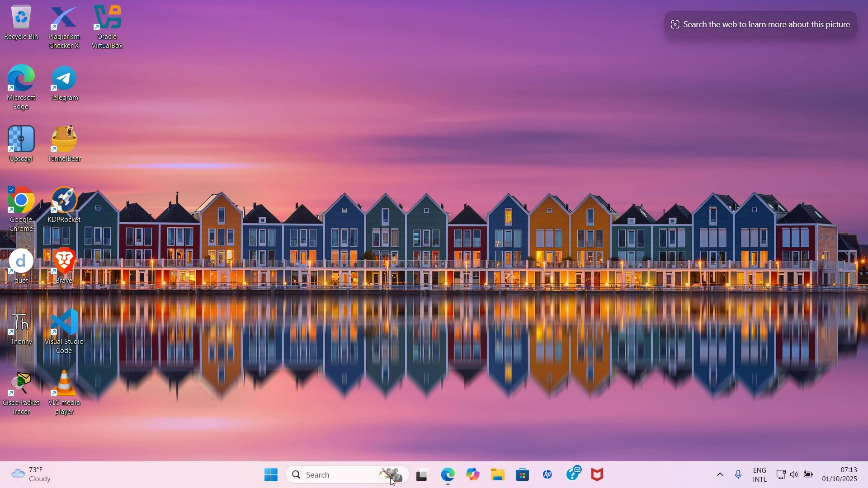
# Search Windows for the iTunes app and launch it.
pyautogui.click(273, 475)
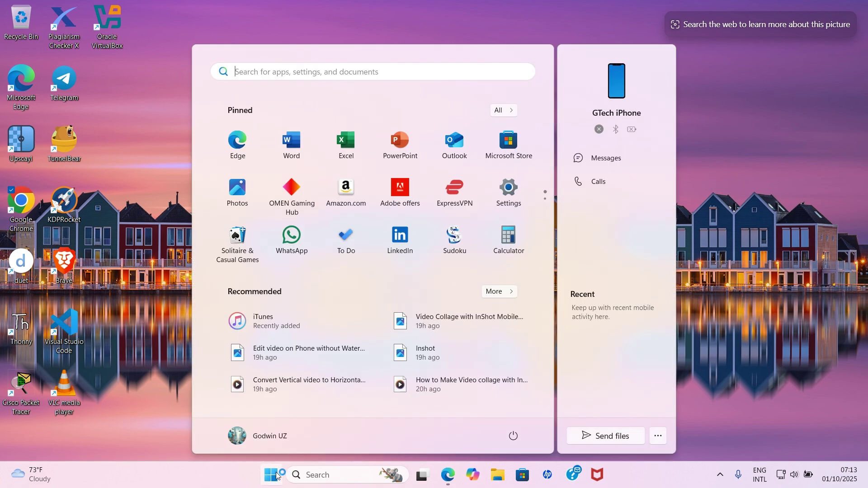
pyautogui.click(305, 71)
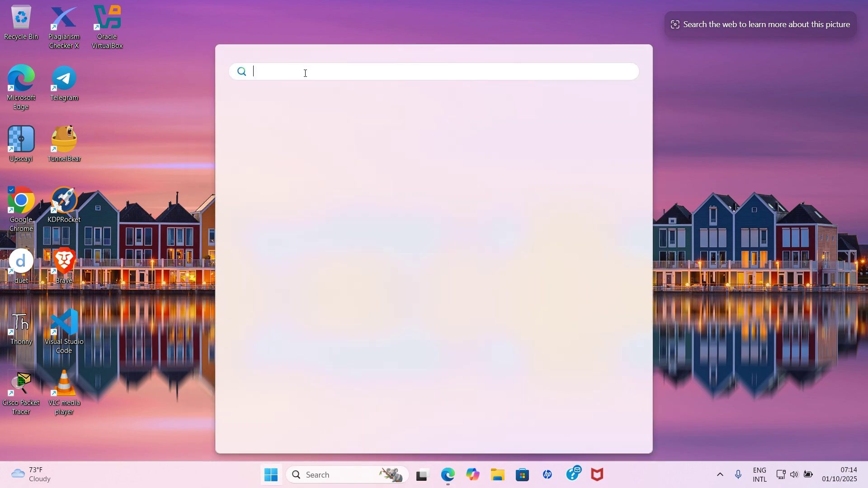
pyautogui.write('I')
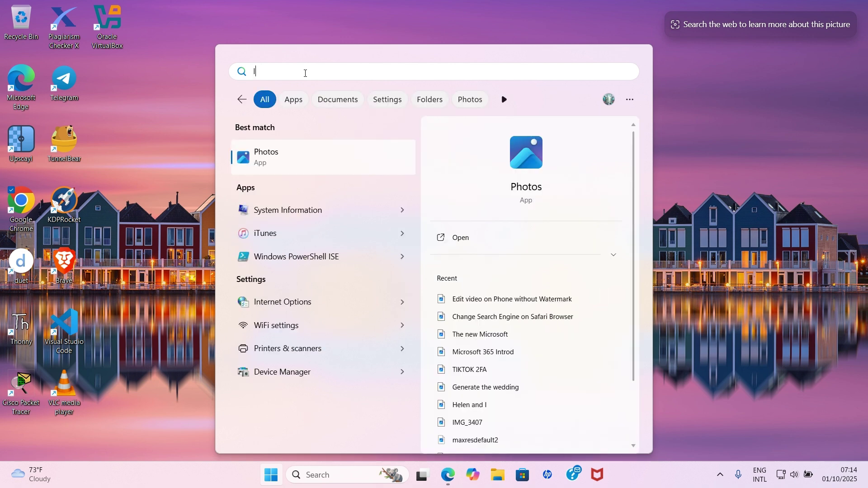
pyautogui.write('tun')
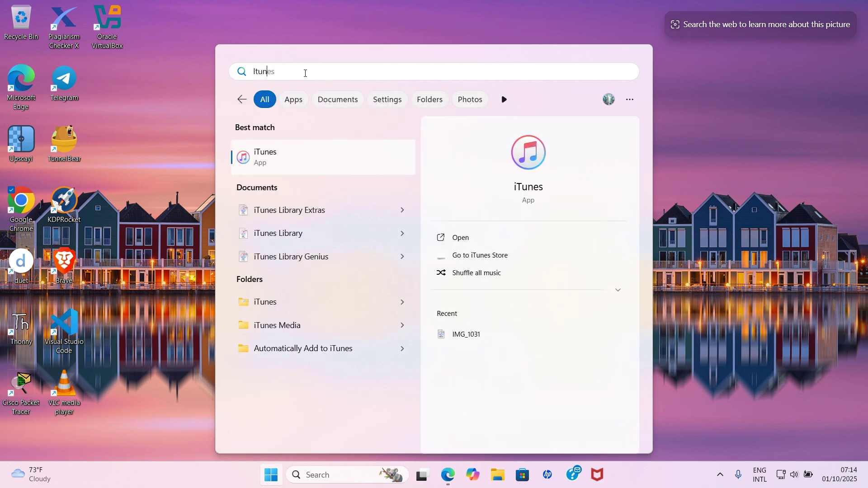
pyautogui.click(290, 155)
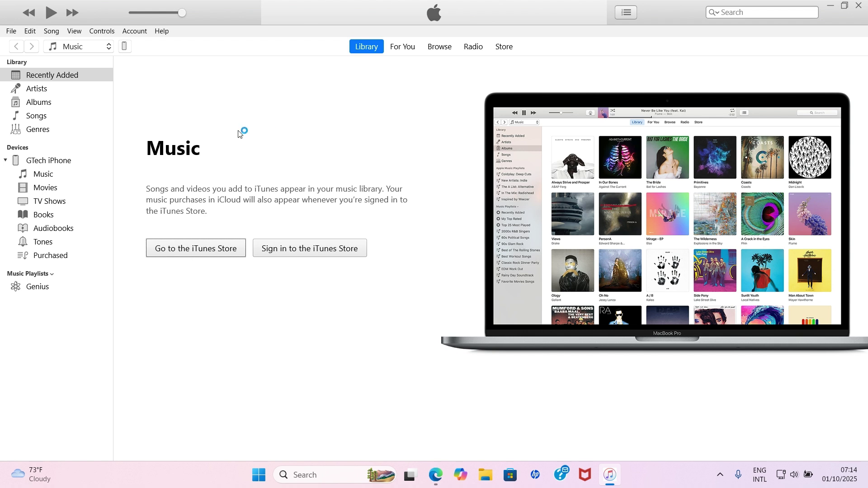
# Open the connected iPhone's File Sharing section in iTunes and list the documents stored in Excel.
pyautogui.click(126, 47)
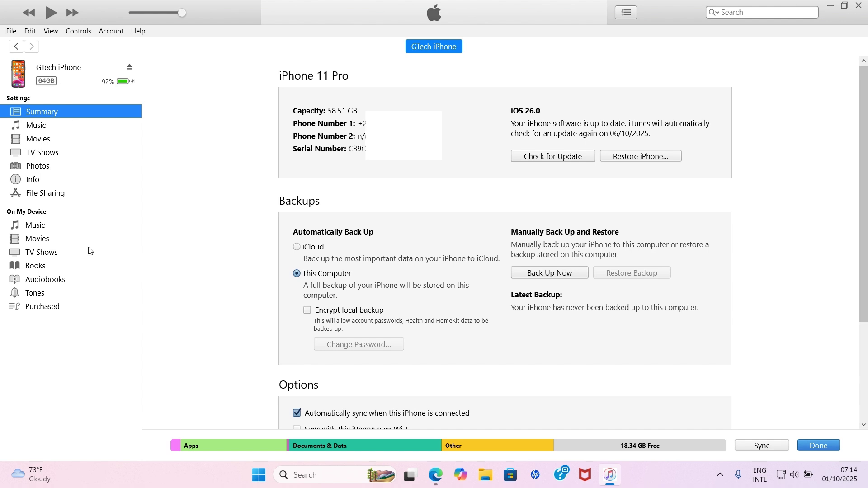
pyautogui.click(37, 194)
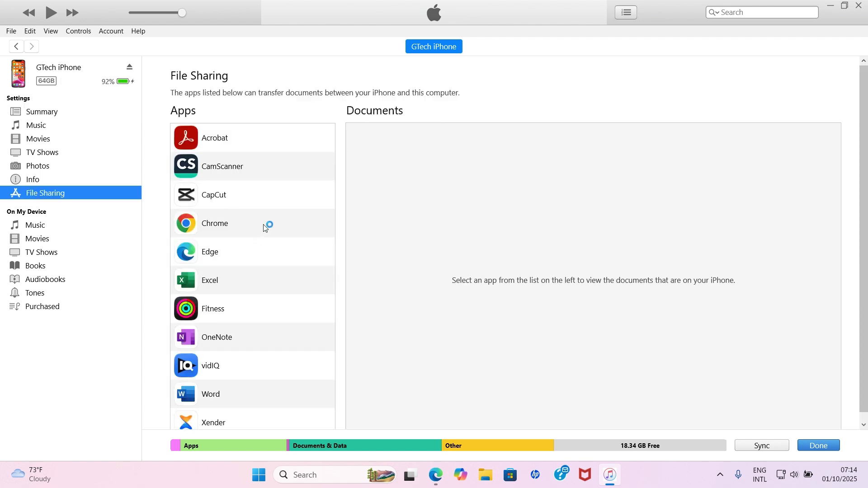
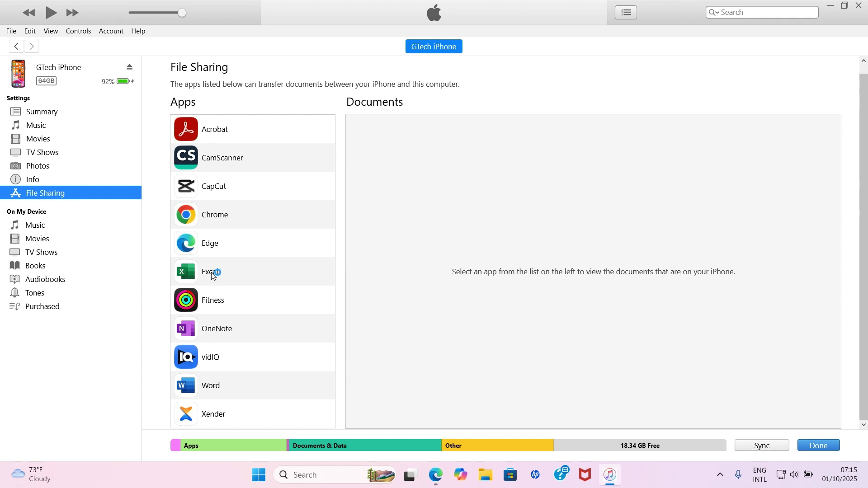
pyautogui.click(210, 272)
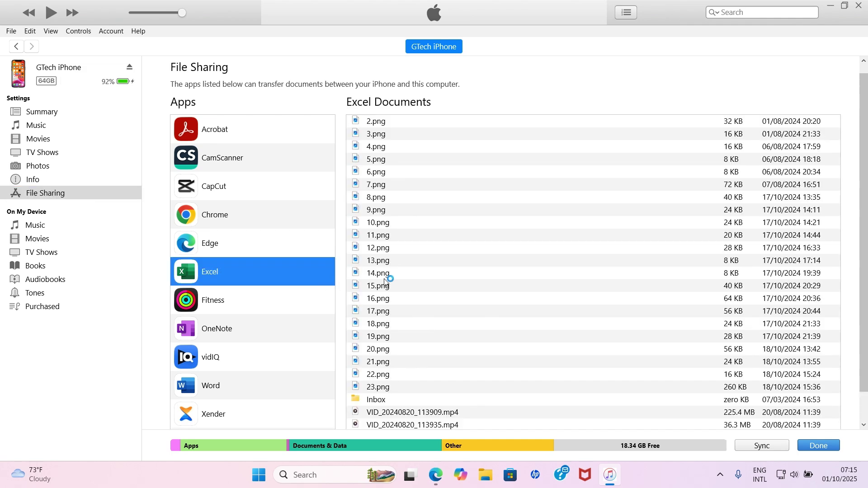
# Look through the full list of documents stored in Excel on the iPhone.
pyautogui.scroll(-1, 415, 268)
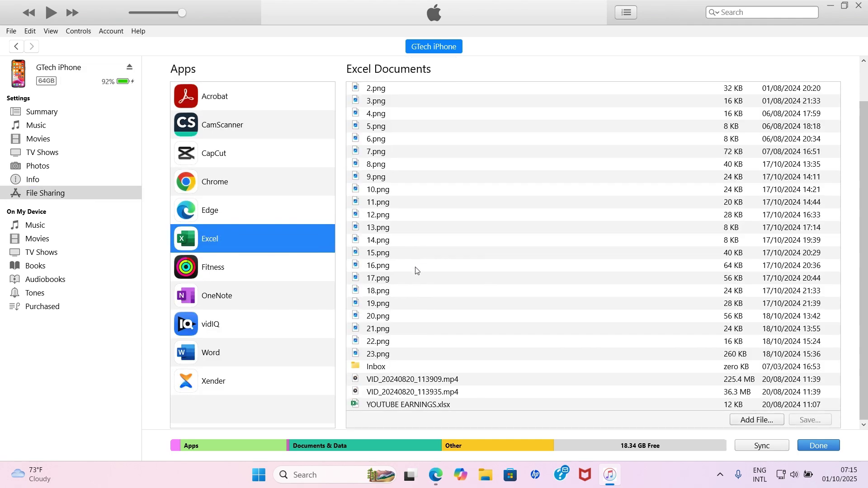
pyautogui.scroll(1, 454, 303)
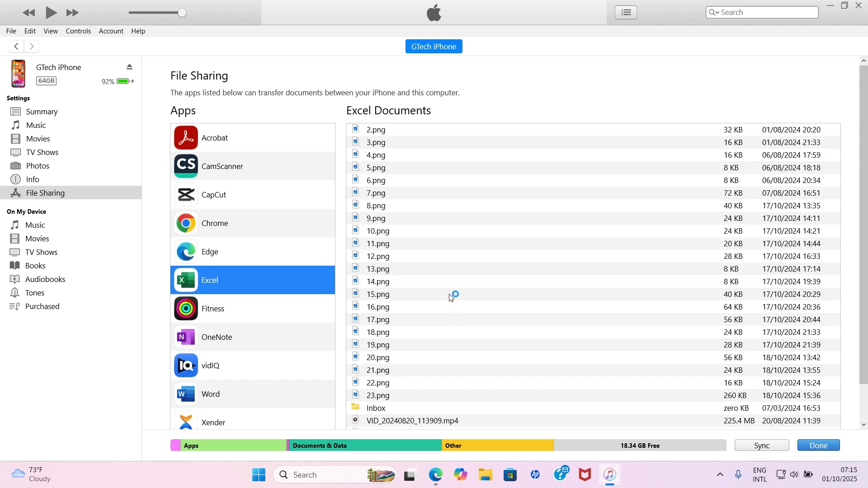
pyautogui.scroll(-1, 453, 298)
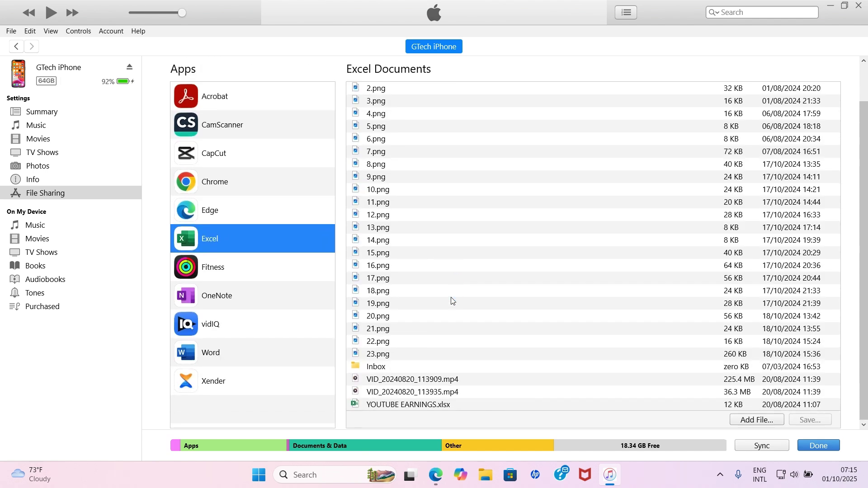
# List the documents stored in OneNote and check the rest of the file-sharing apps.
pyautogui.click(215, 298)
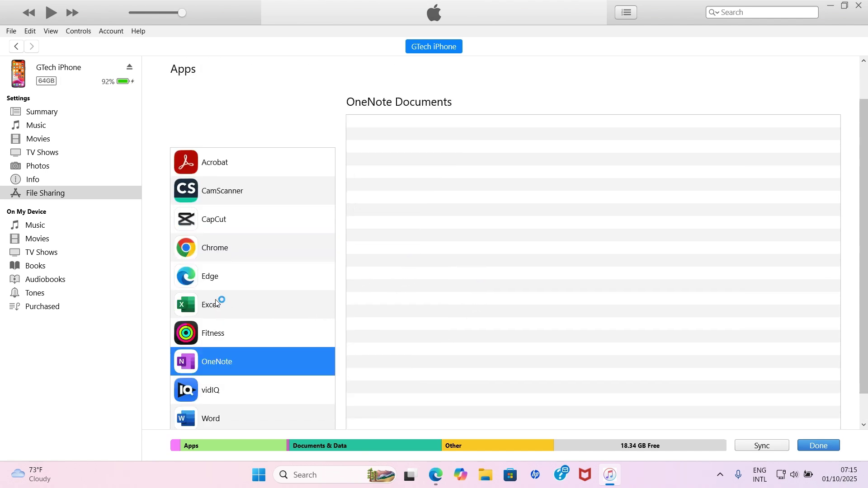
pyautogui.scroll(-1, 503, 240)
pyautogui.scroll(1, 506, 244)
pyautogui.scroll(-1, 509, 246)
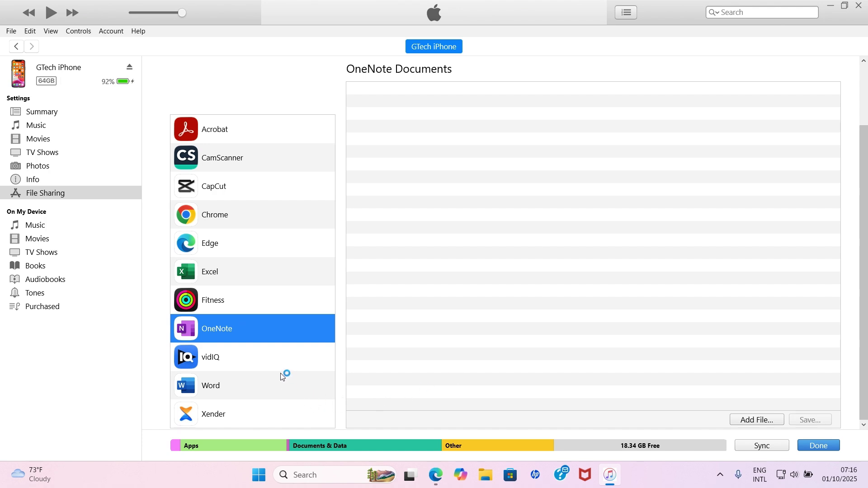
# List the documents stored in Word on the iPhone and look through them.
pyautogui.click(209, 388)
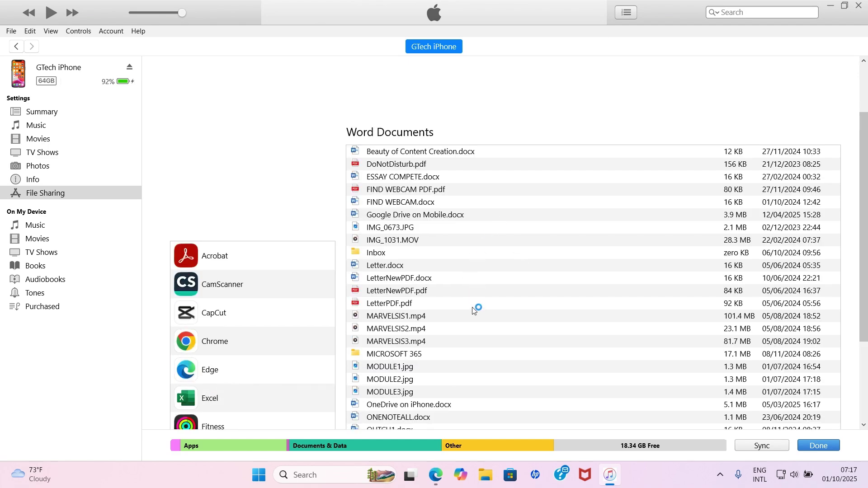
pyautogui.scroll(-3, 477, 316)
pyautogui.scroll(3, 478, 317)
# Save FIND WEBCAM PDF.pdf from the Word documents to the PC's Documents folder.
pyautogui.click(398, 194)
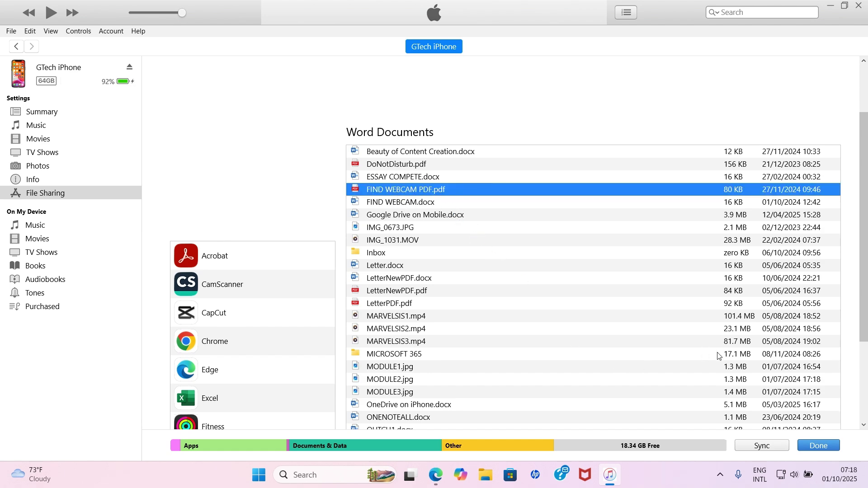
pyautogui.scroll(-2, 740, 368)
pyautogui.scroll(-2, 741, 368)
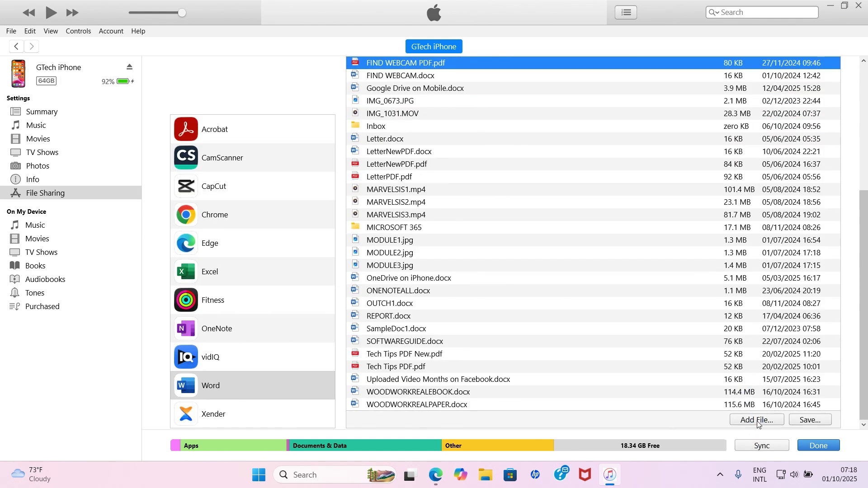
pyautogui.click(809, 421)
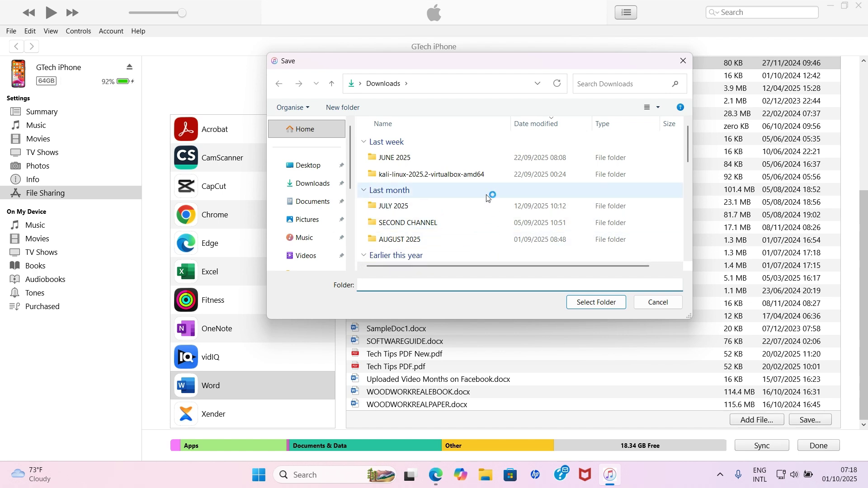
pyautogui.click(315, 204)
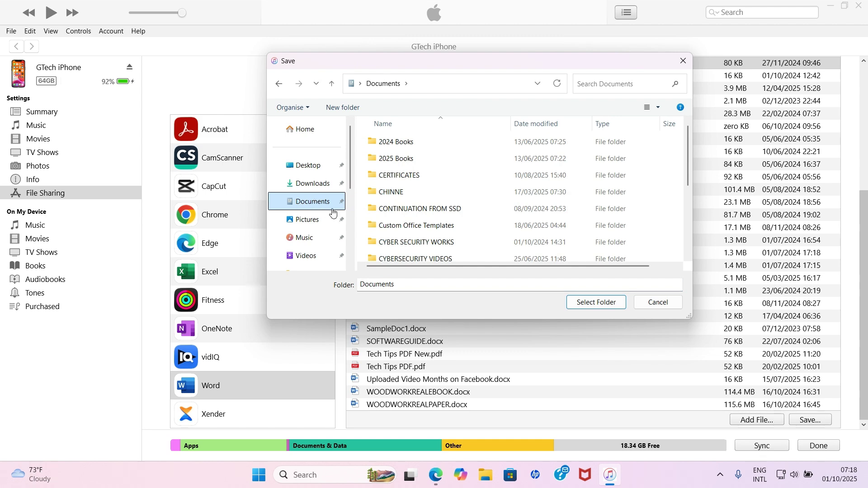
pyautogui.click(595, 302)
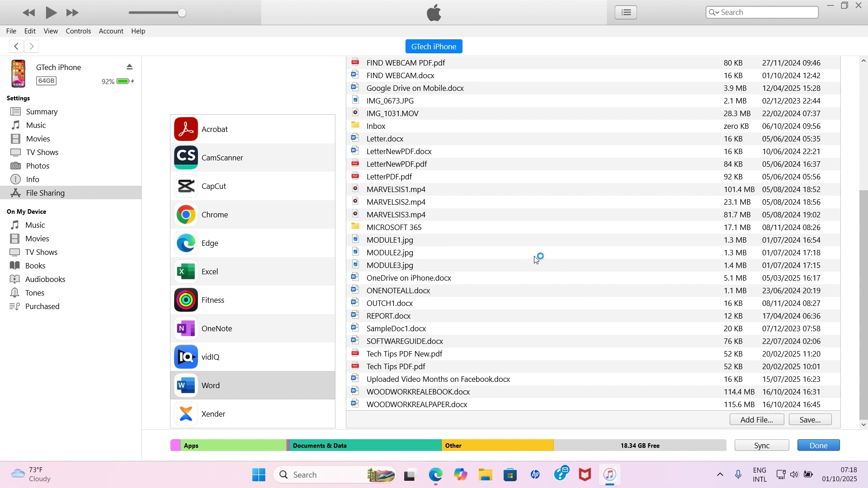
# Save LetterPDF.pdf from the Word documents to the PC's Music folder.
pyautogui.scroll(3, 538, 262)
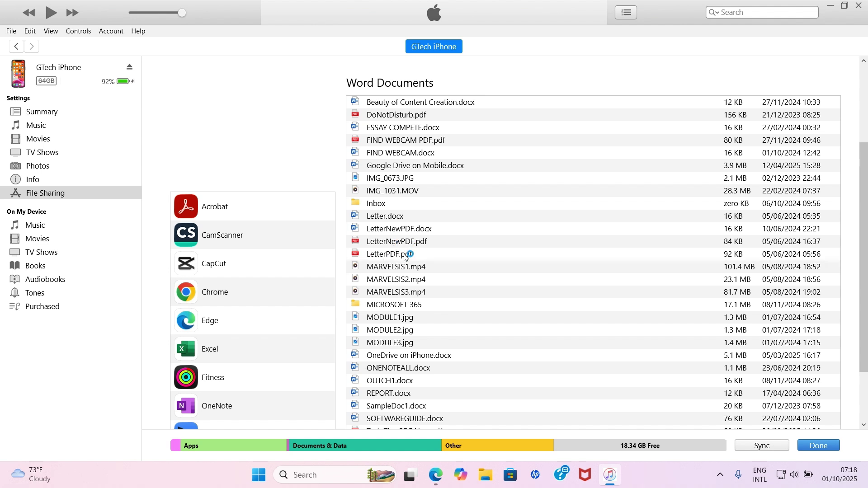
pyautogui.click(398, 255)
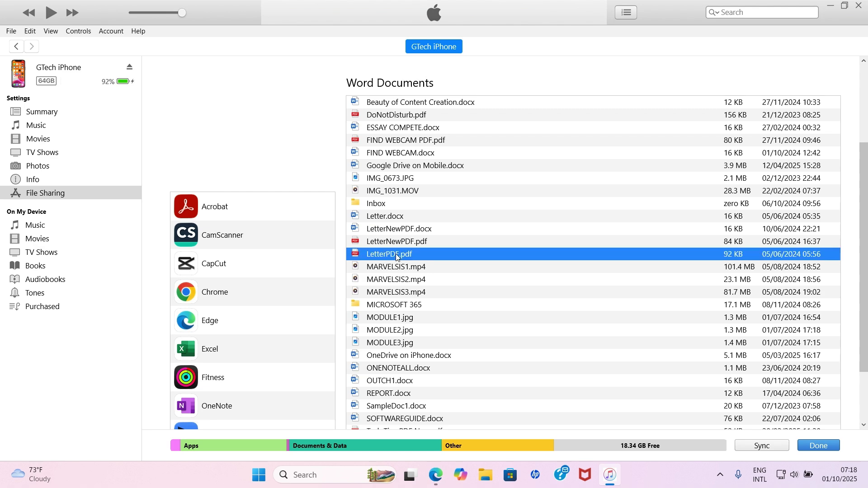
pyautogui.scroll(-3, 739, 356)
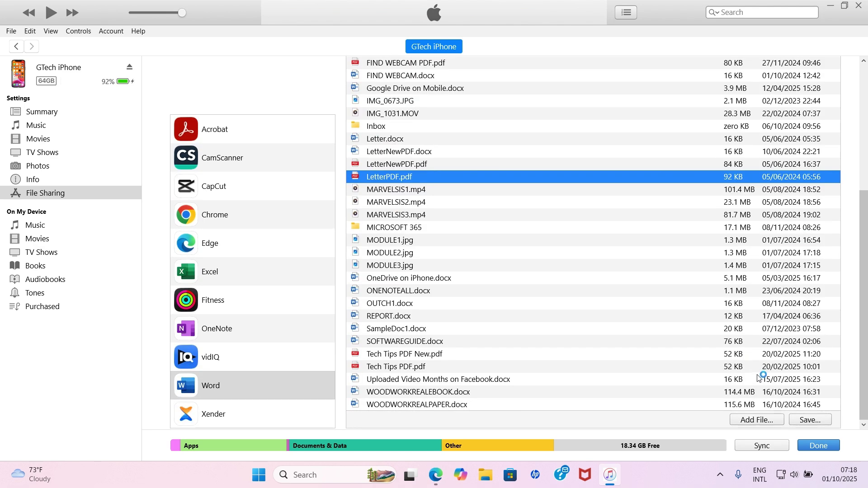
pyautogui.click(809, 420)
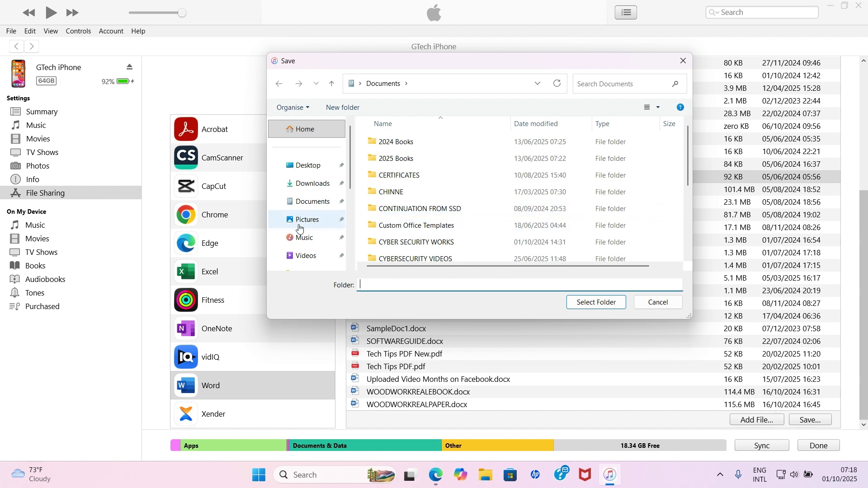
pyautogui.click(307, 242)
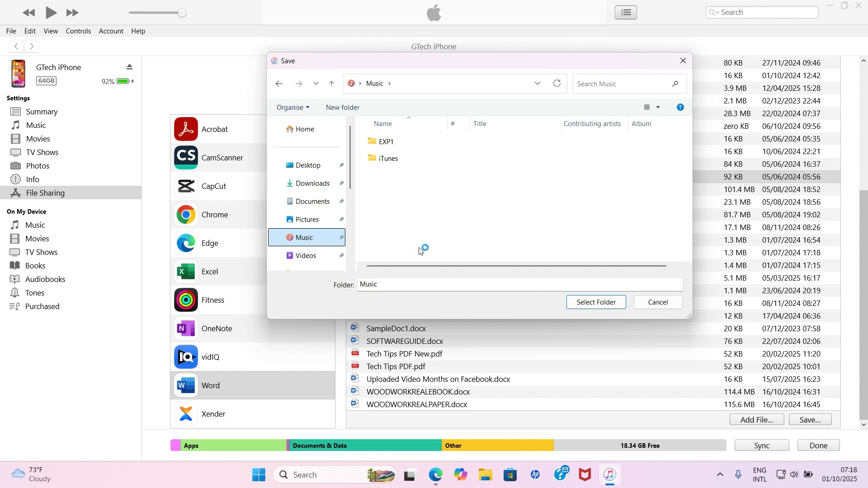
pyautogui.click(597, 302)
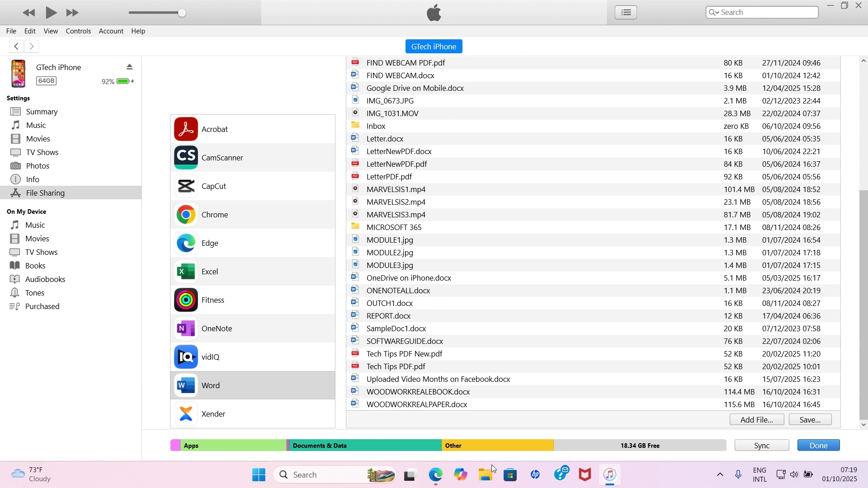
# Switch to File Explorer and open the Music folder to check for the transferred PDF.
pyautogui.click(484, 479)
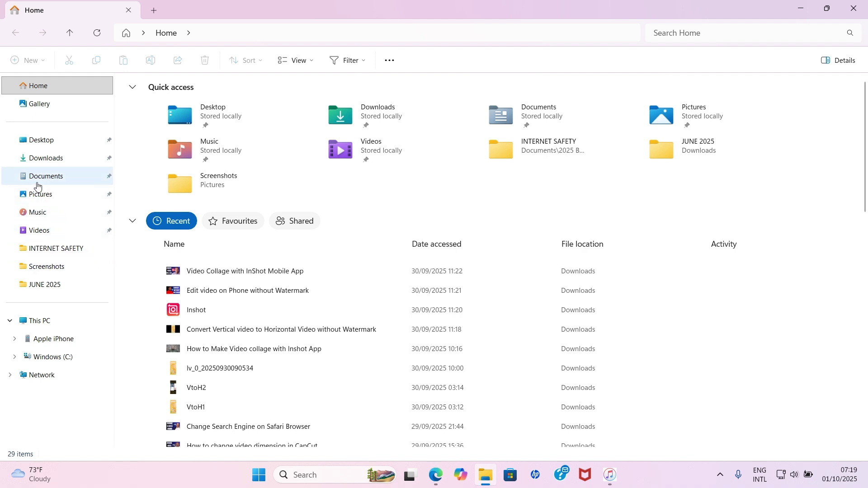
pyautogui.click(38, 212)
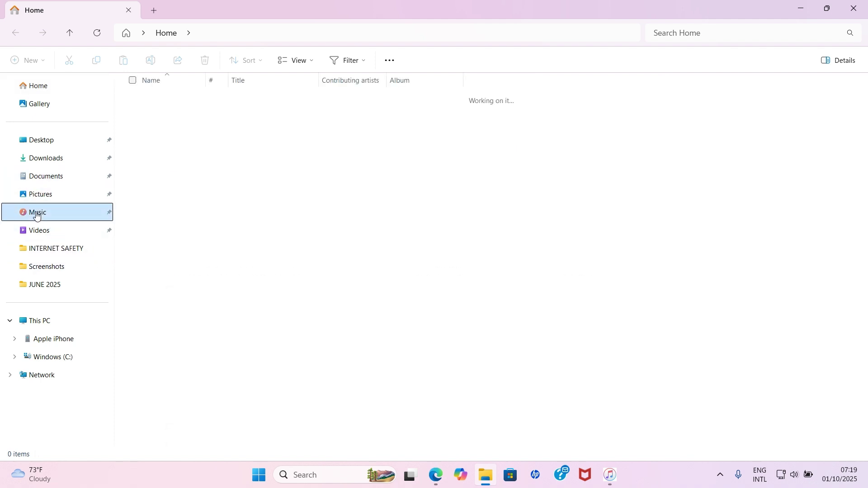